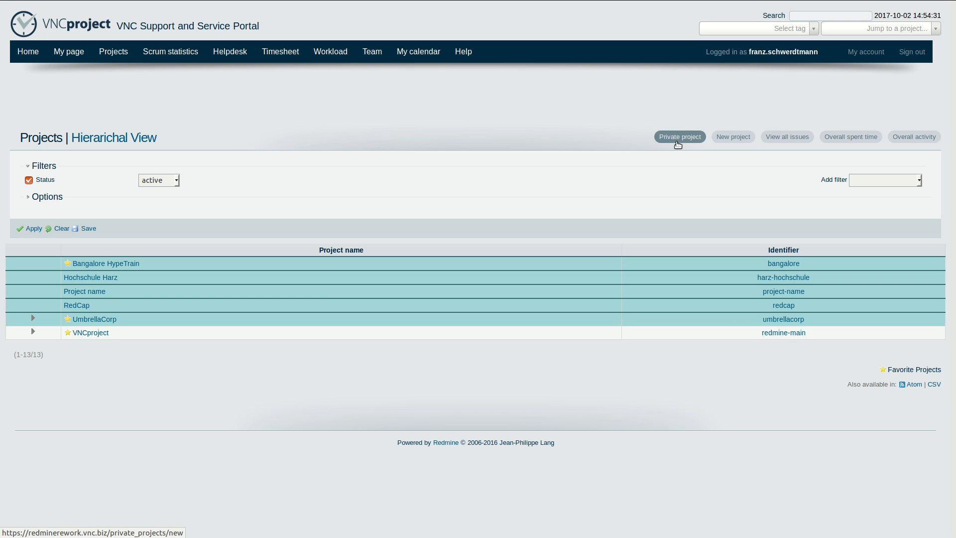
- Start a new project named 'Gold Digger' with description 'Gold Digging...' and identifier 'gold-digger'
{"action": "left_click", "coordinate": [727, 144]}
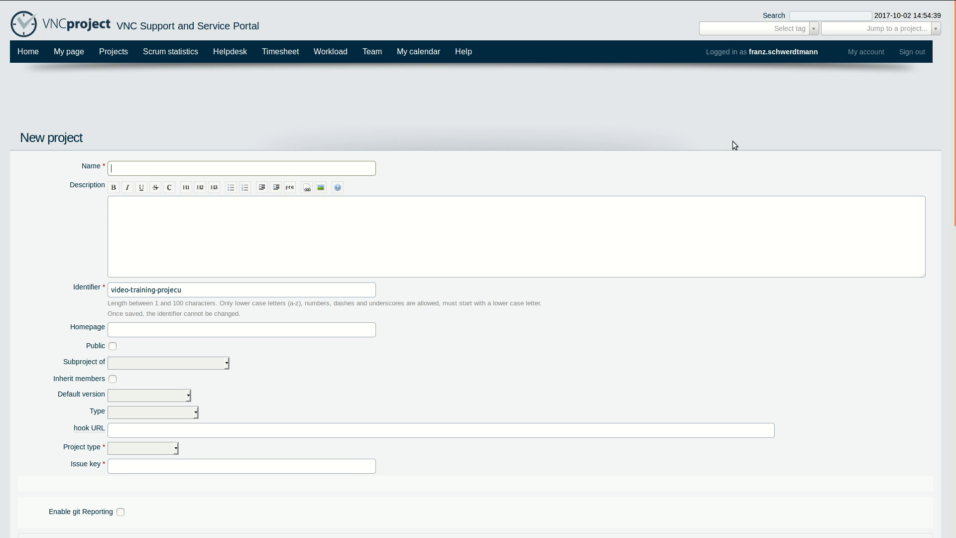
{"action": "type", "text": "Gold Digger"}
{"action": "key", "text": "Tab"}
{"action": "type", "text": "Gold "}
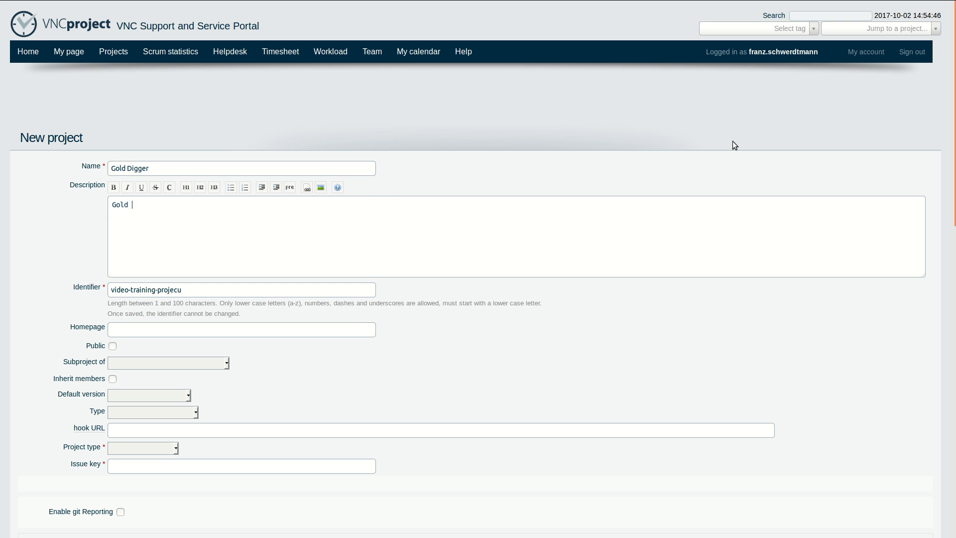
{"action": "type", "text": "Digging..."}
{"action": "key", "text": "Tab"}
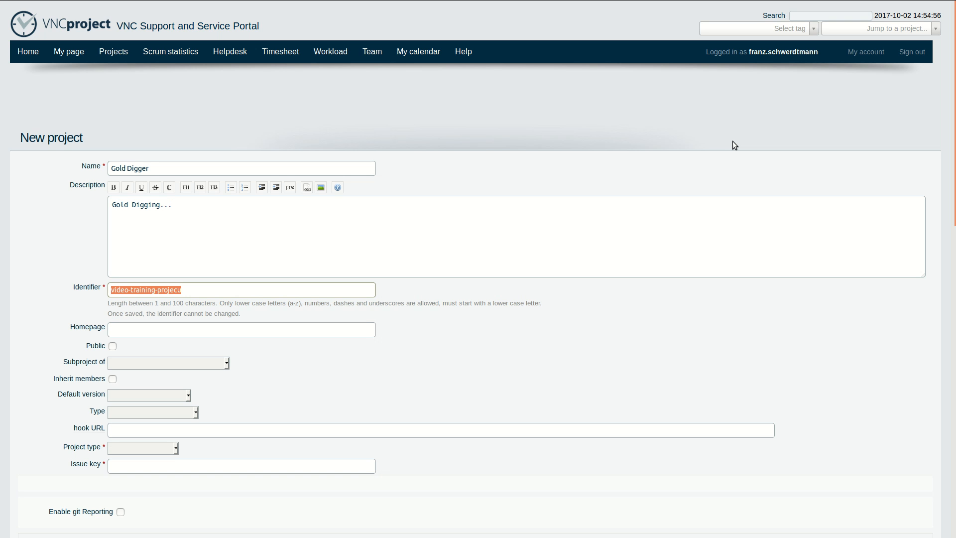
{"action": "type", "text": "gold-digger"}
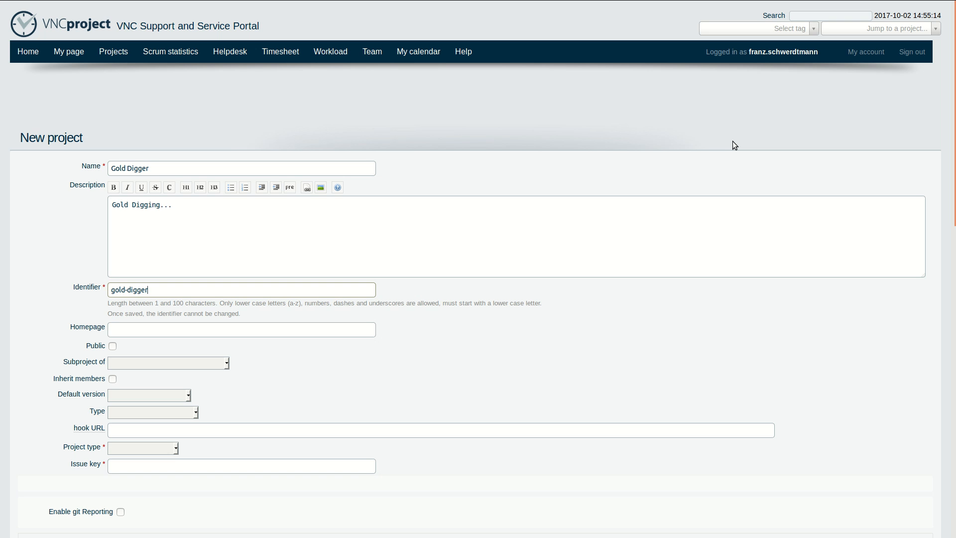
- Copy the identifier and load redminerework.vnc.biz/projects/gold-digger in the address bar
{"action": "key", "text": "ctrl+a"}
{"action": "key", "text": "ctrl+c"}
{"action": "mouse_move", "coordinate": [759, 3]}
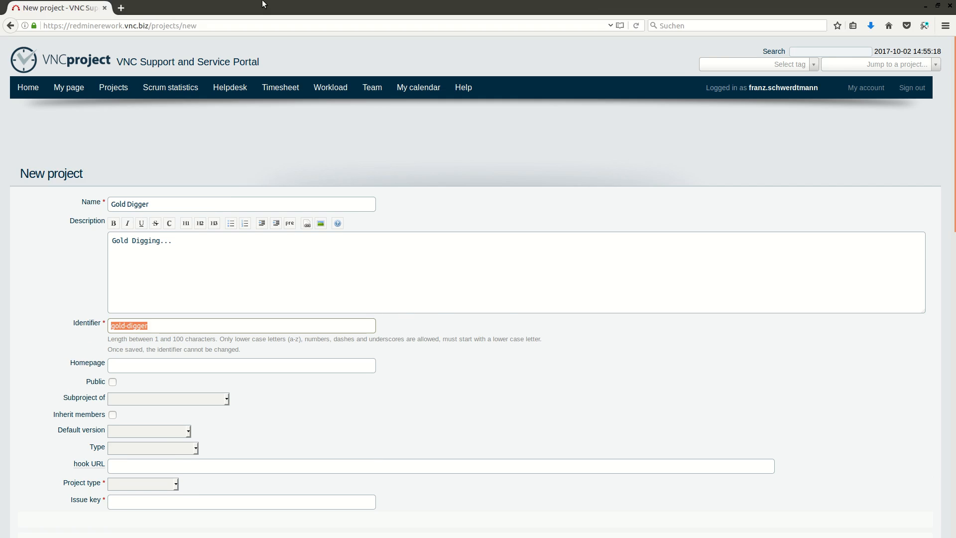
{"action": "left_click", "coordinate": [207, 26]}
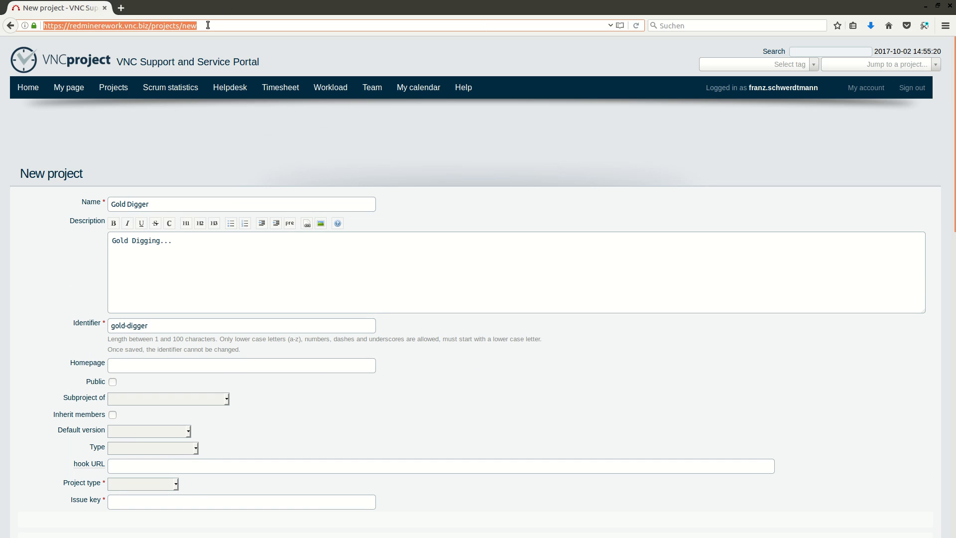
{"action": "double_click", "coordinate": [207, 26]}
{"action": "key", "text": "ctrl+v"}
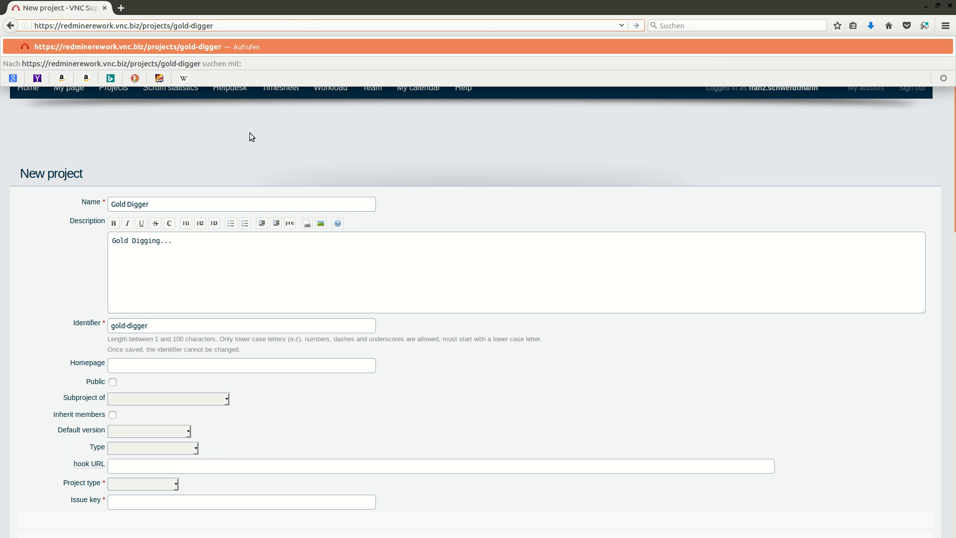
{"action": "key", "text": "Return"}
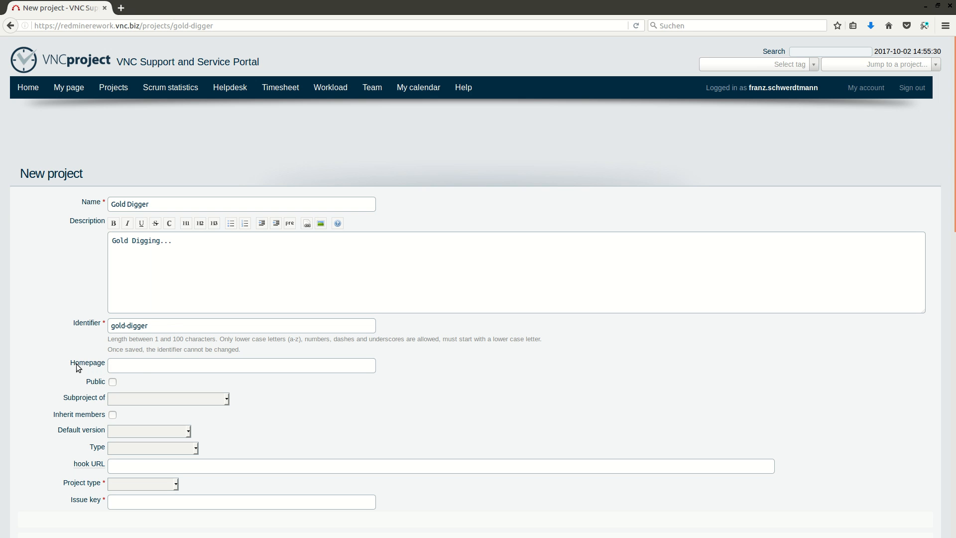
{"action": "left_click", "coordinate": [143, 364]}
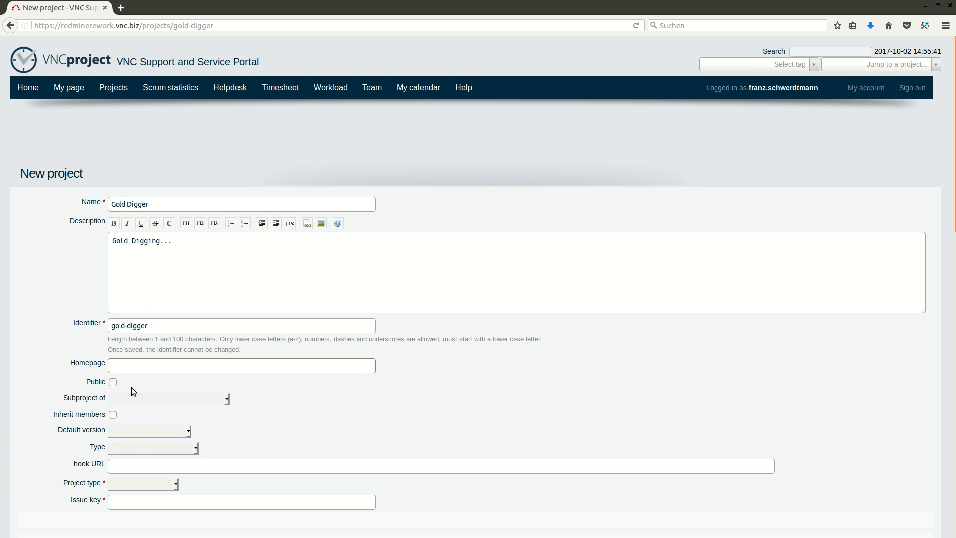
{"action": "left_click", "coordinate": [189, 399]}
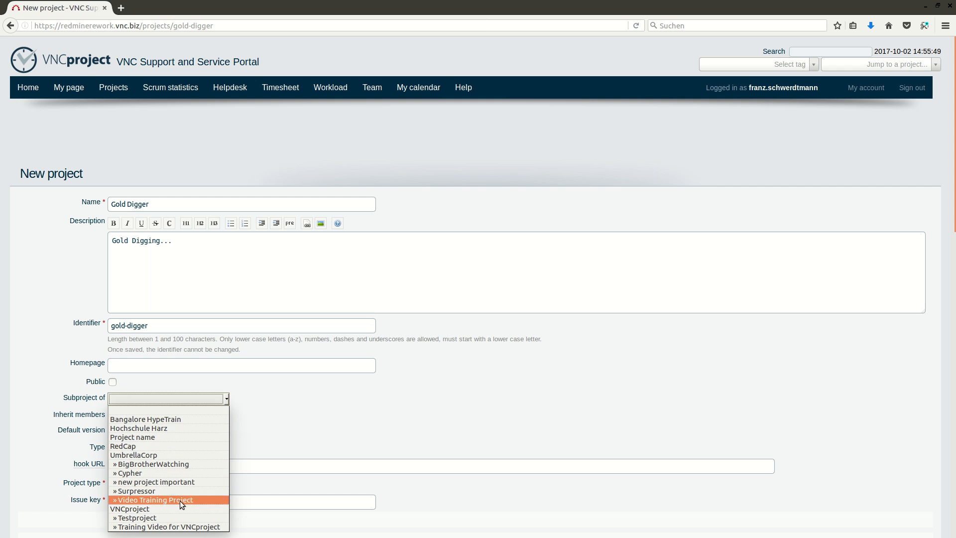
{"action": "left_click", "coordinate": [244, 415]}
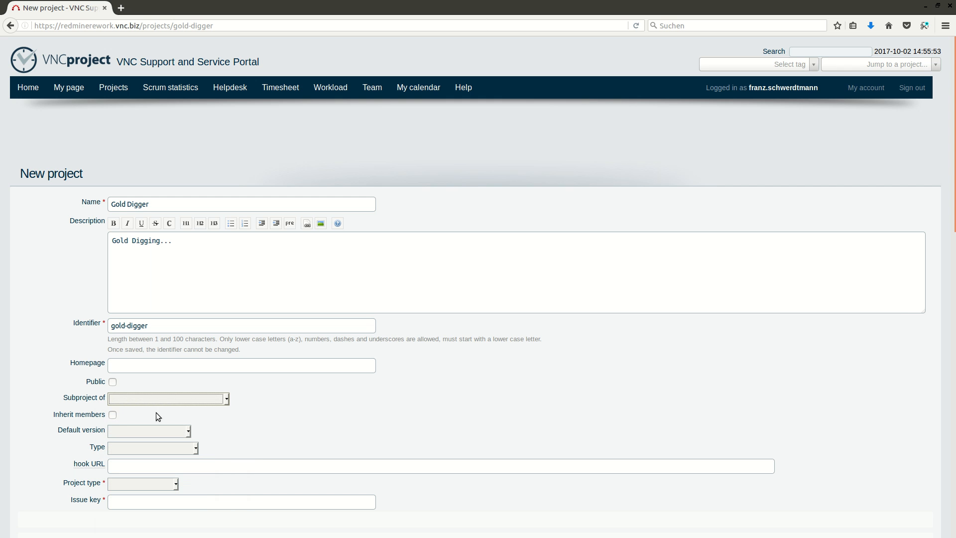
{"action": "left_click", "coordinate": [113, 416]}
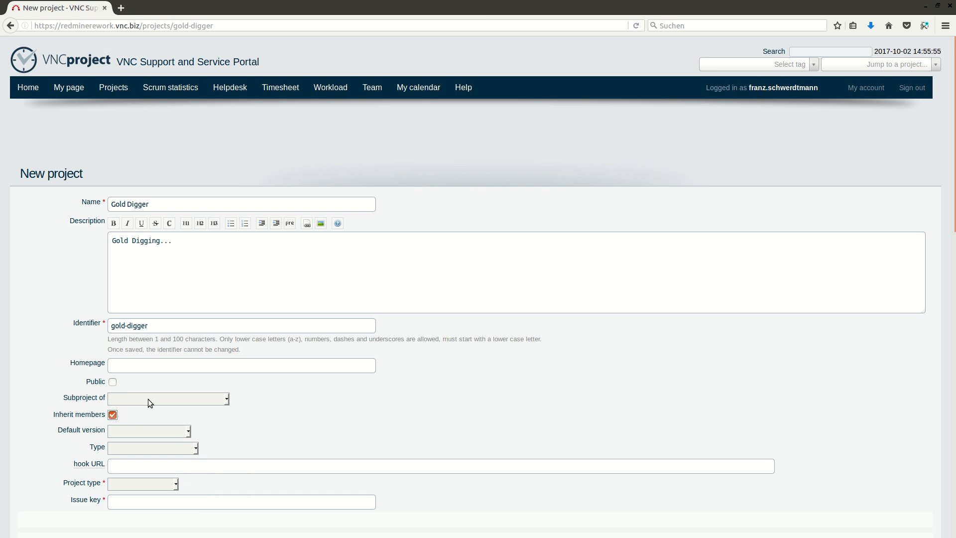
{"action": "left_click", "coordinate": [113, 416]}
- Leave Default version and Type empty and list the Project type choices
{"action": "left_click", "coordinate": [133, 414]}
{"action": "left_click", "coordinate": [142, 433]}
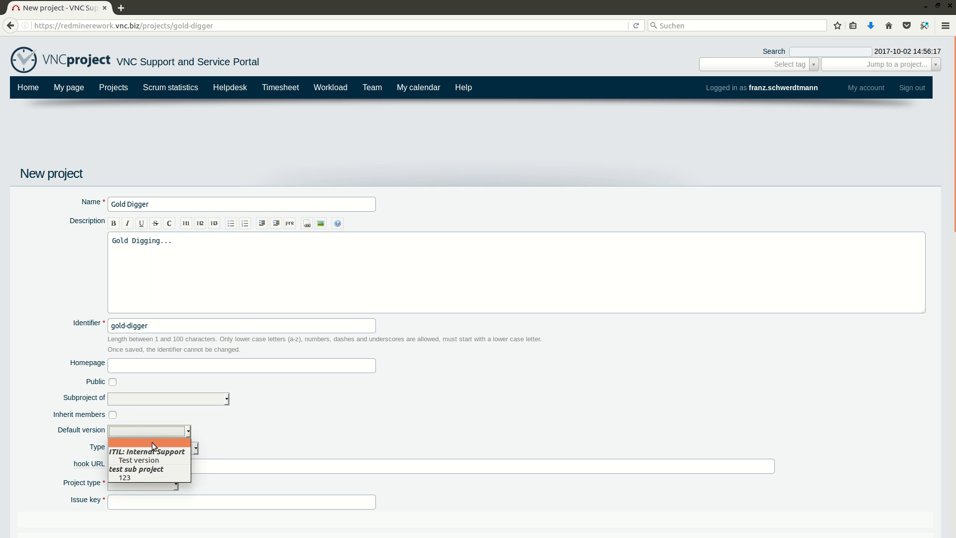
{"action": "left_click", "coordinate": [151, 442]}
{"action": "left_click", "coordinate": [190, 451]}
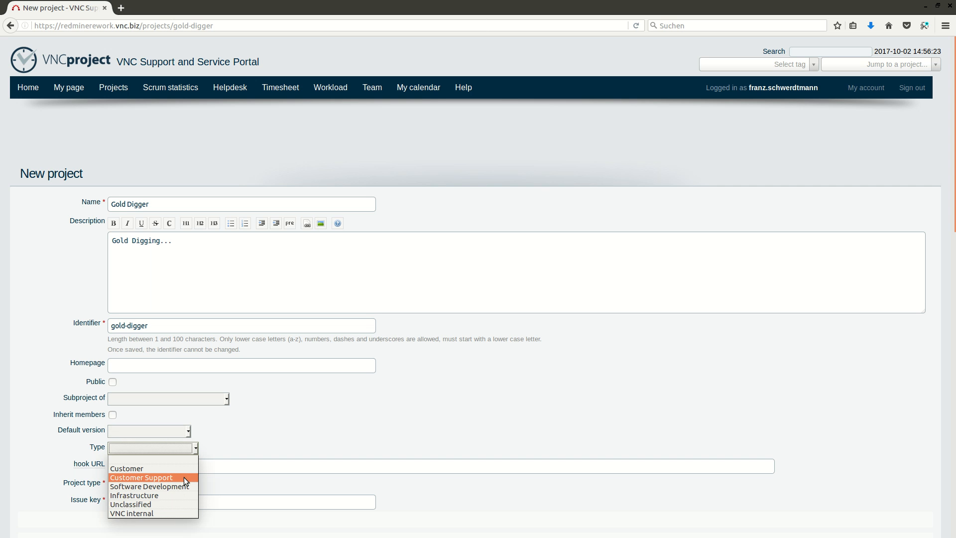
{"action": "left_click", "coordinate": [231, 450]}
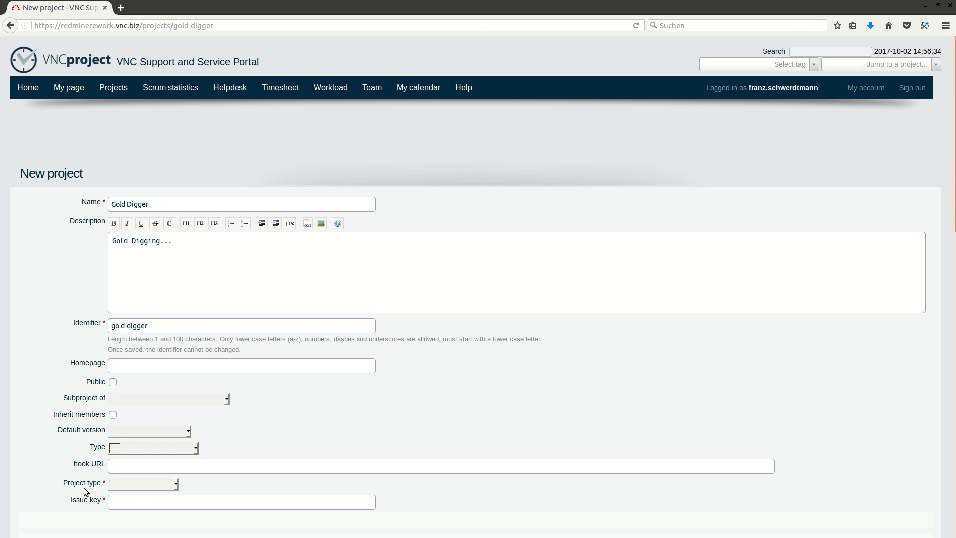
{"action": "left_click", "coordinate": [136, 483]}
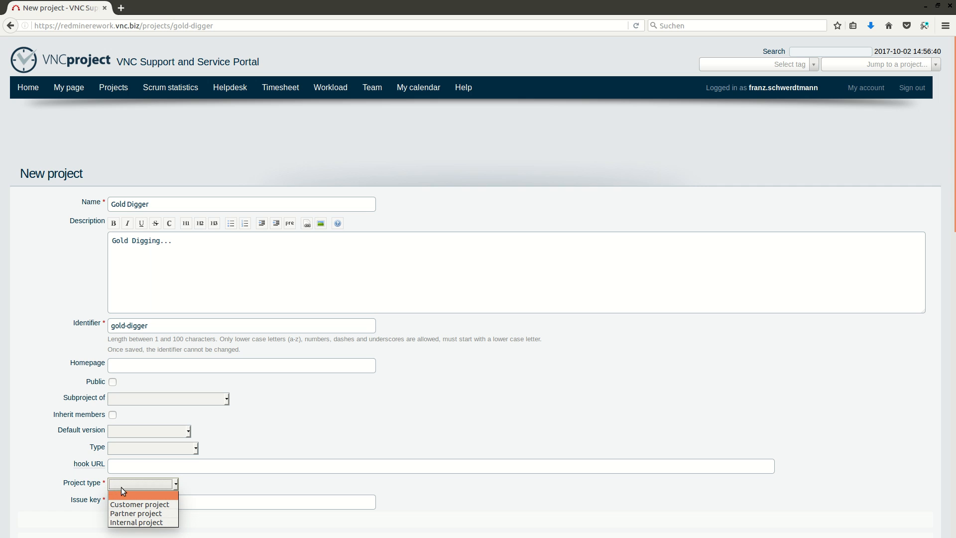
- Set the project type to Customer project, with issue key 10023
{"action": "left_click", "coordinate": [151, 503]}
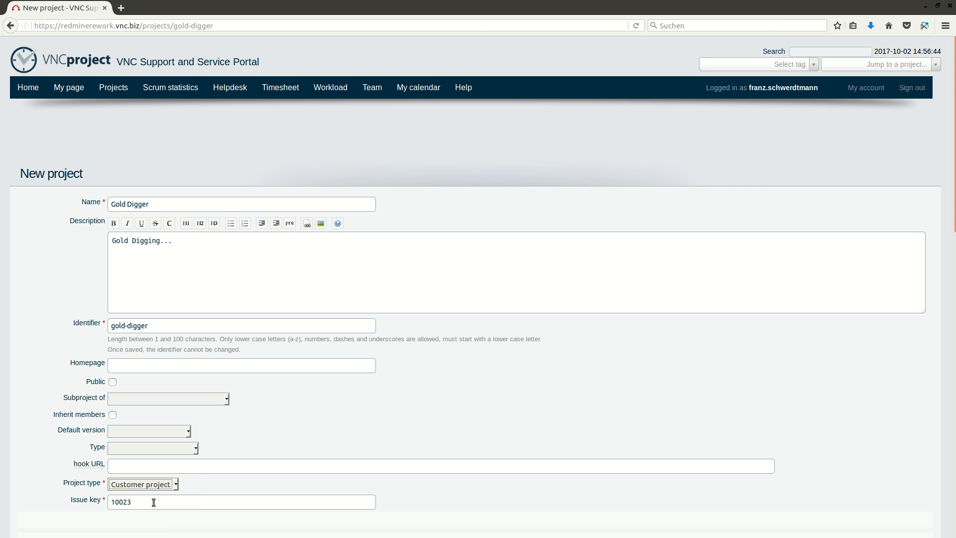
{"action": "scroll", "coordinate": [229, 487], "scroll_direction": "down", "scroll_amount": 3}
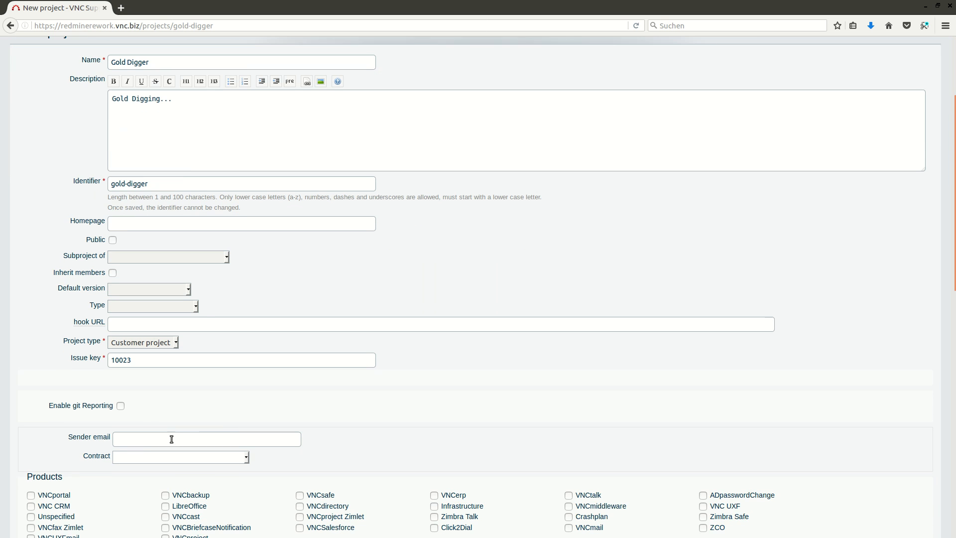
{"action": "double_click", "coordinate": [140, 360]}
{"action": "left_click", "coordinate": [154, 343]}
{"action": "left_click", "coordinate": [157, 372]}
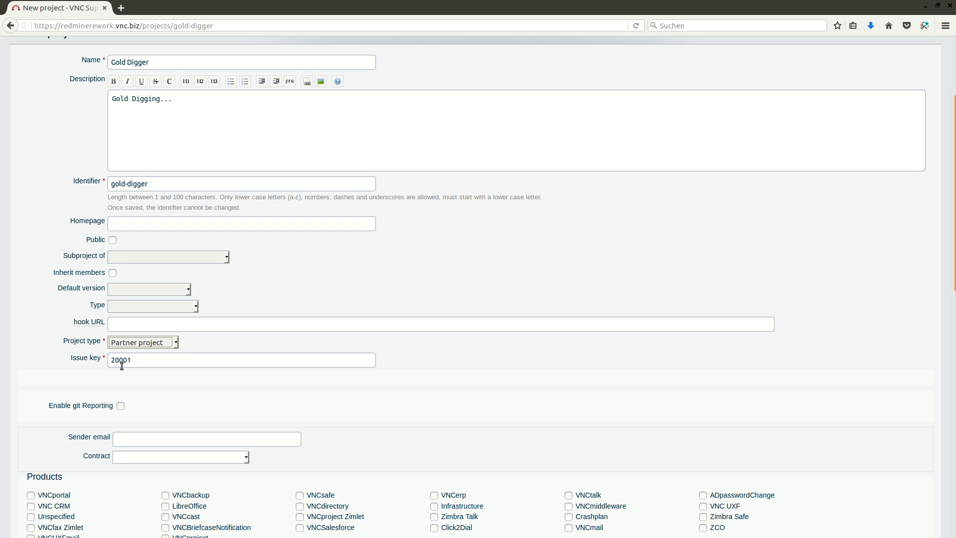
{"action": "left_click", "coordinate": [150, 346]}
{"action": "left_click", "coordinate": [149, 362]}
- Enter the project's sender e-mail address
{"action": "scroll", "coordinate": [142, 389], "scroll_direction": "down", "scroll_amount": 4}
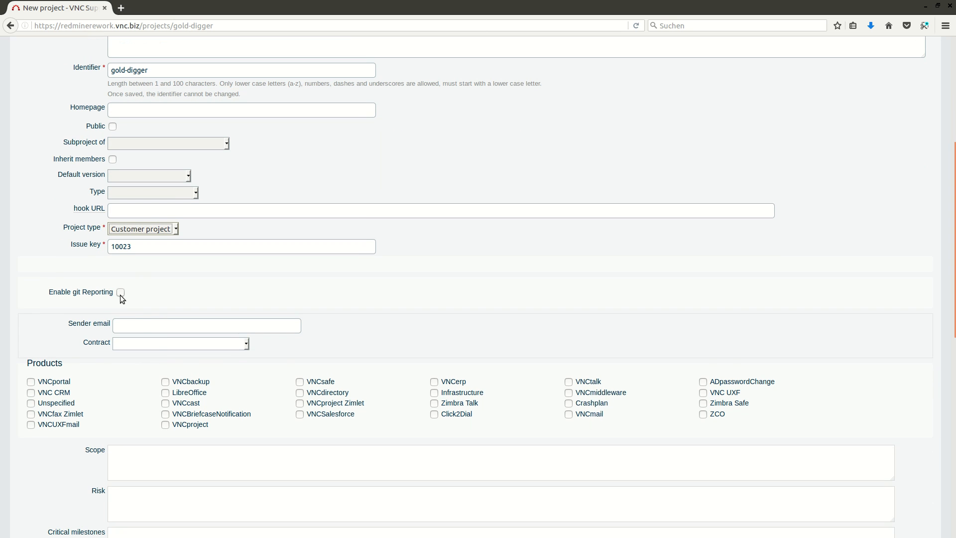
{"action": "left_click", "coordinate": [147, 327]}
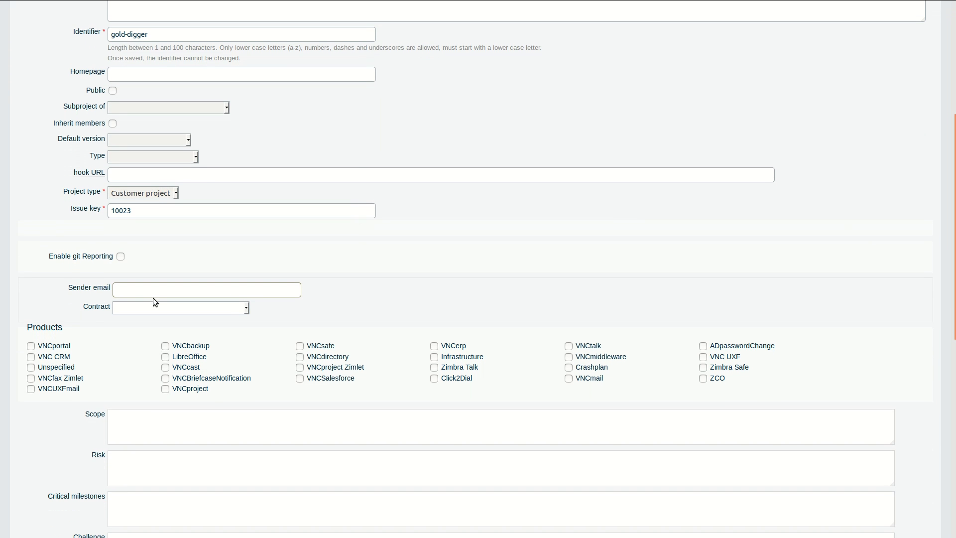
{"action": "left_click", "coordinate": [148, 307]}
- Choose Contract 1 and tick products VNCportal, VNCsafe and VNCcast, leaving VNCbackup unticked
{"action": "left_click", "coordinate": [152, 345]}
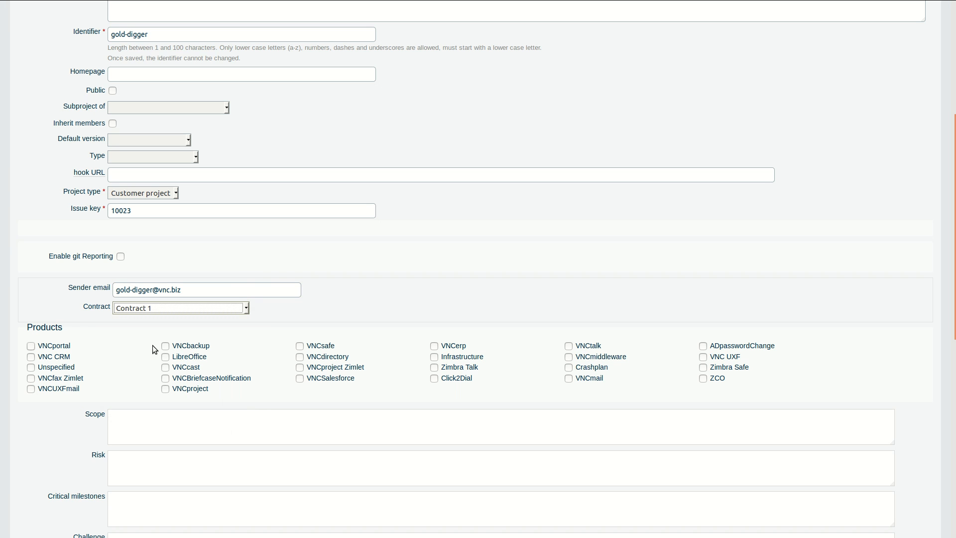
{"action": "left_click", "coordinate": [83, 312]}
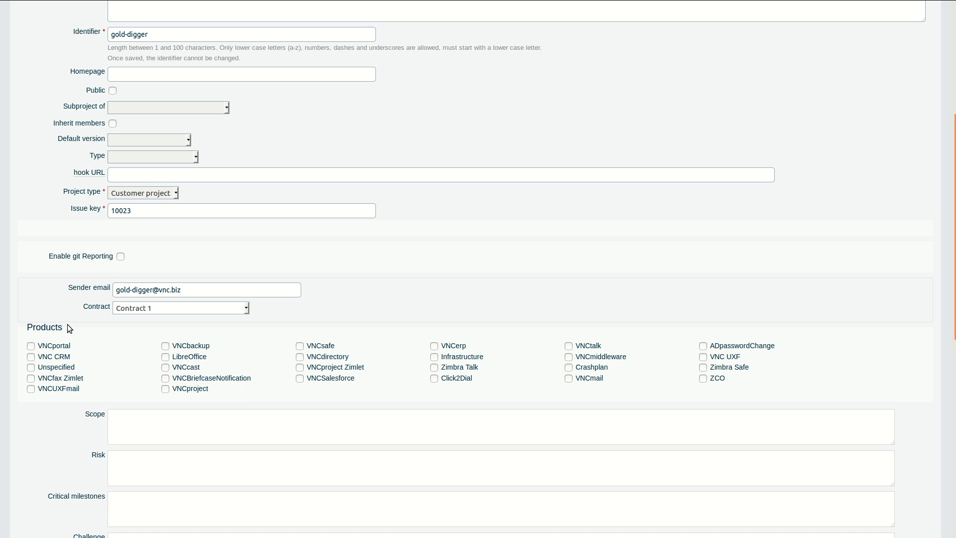
{"action": "left_click", "coordinate": [31, 346]}
{"action": "left_click", "coordinate": [166, 346]}
{"action": "left_click", "coordinate": [300, 346]}
{"action": "left_click", "coordinate": [49, 348]}
{"action": "left_click", "coordinate": [50, 349]}
{"action": "left_click", "coordinate": [165, 347]}
{"action": "left_click", "coordinate": [327, 350]}
{"action": "left_click", "coordinate": [329, 351]}
{"action": "left_click", "coordinate": [192, 369]}
{"action": "scroll", "coordinate": [136, 357], "scroll_direction": "down", "scroll_amount": 3}
{"action": "left_click", "coordinate": [141, 288]}
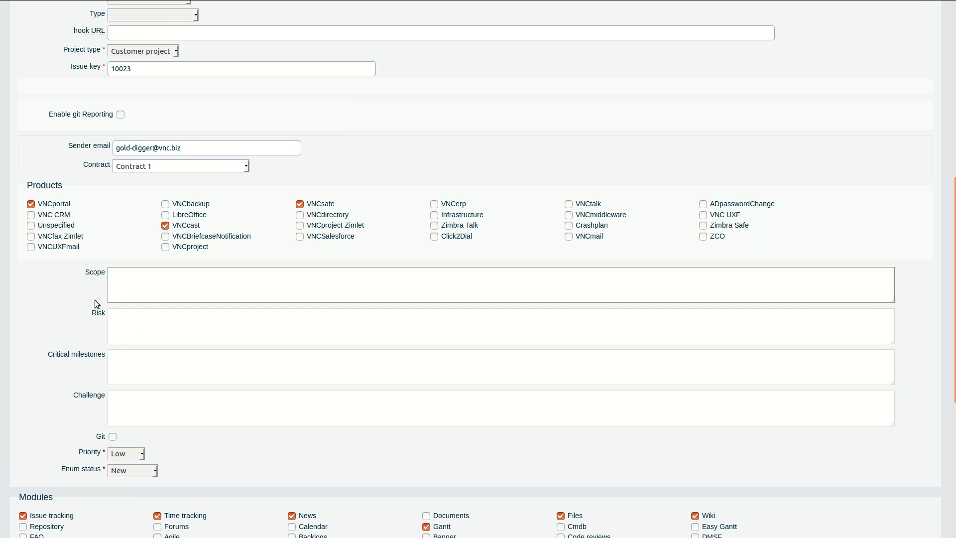
{"action": "left_click", "coordinate": [136, 404]}
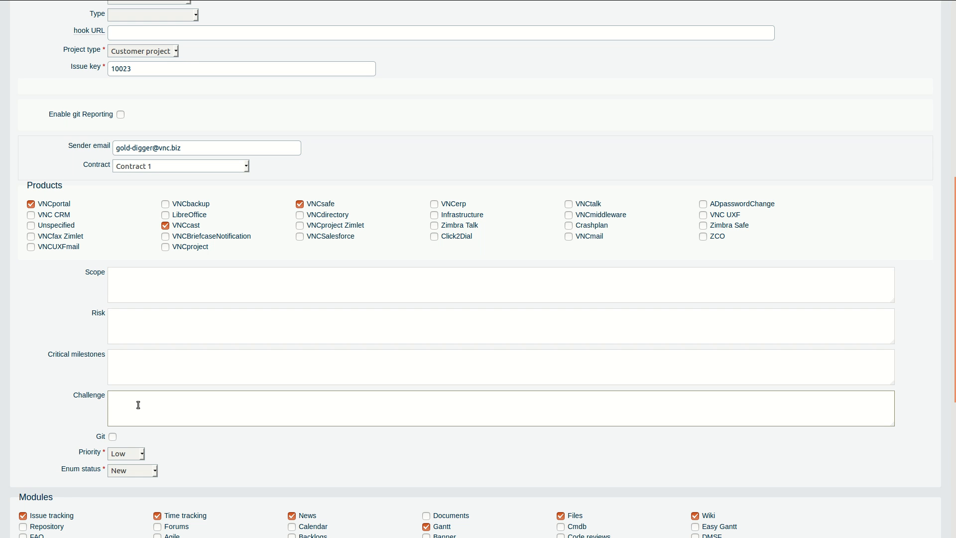
{"action": "scroll", "coordinate": [159, 438], "scroll_direction": "down", "scroll_amount": 3}
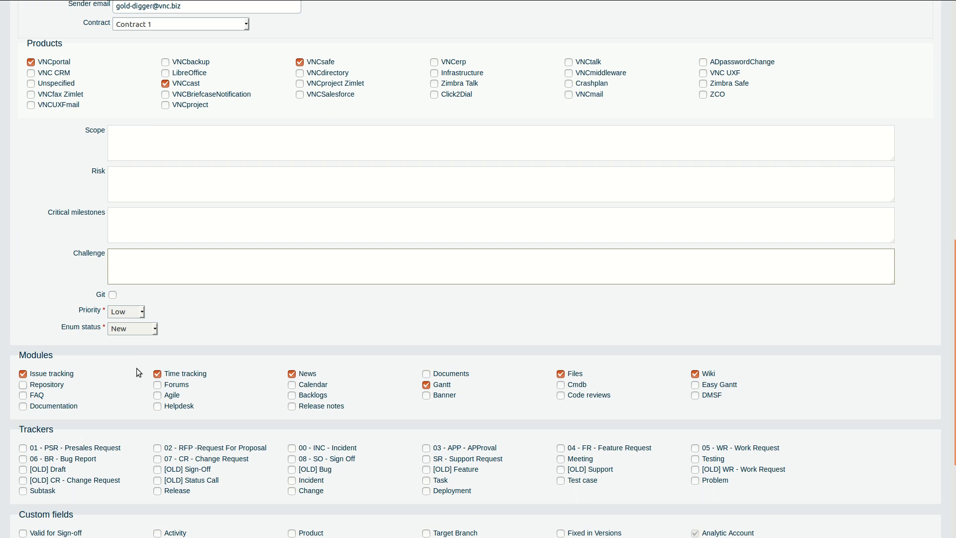
{"action": "left_click", "coordinate": [144, 333]}
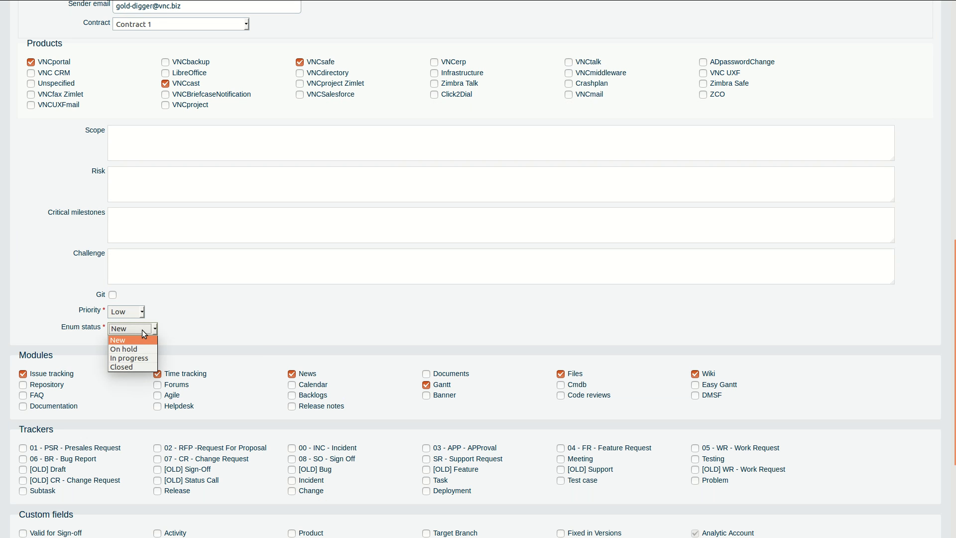
{"action": "left_click", "coordinate": [144, 334]}
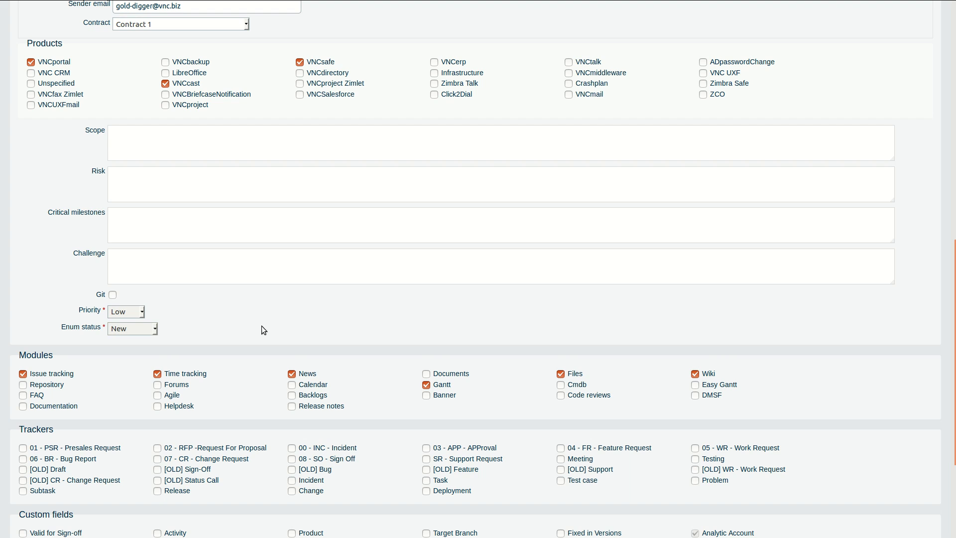
{"action": "scroll", "coordinate": [261, 325], "scroll_direction": "down", "scroll_amount": 3}
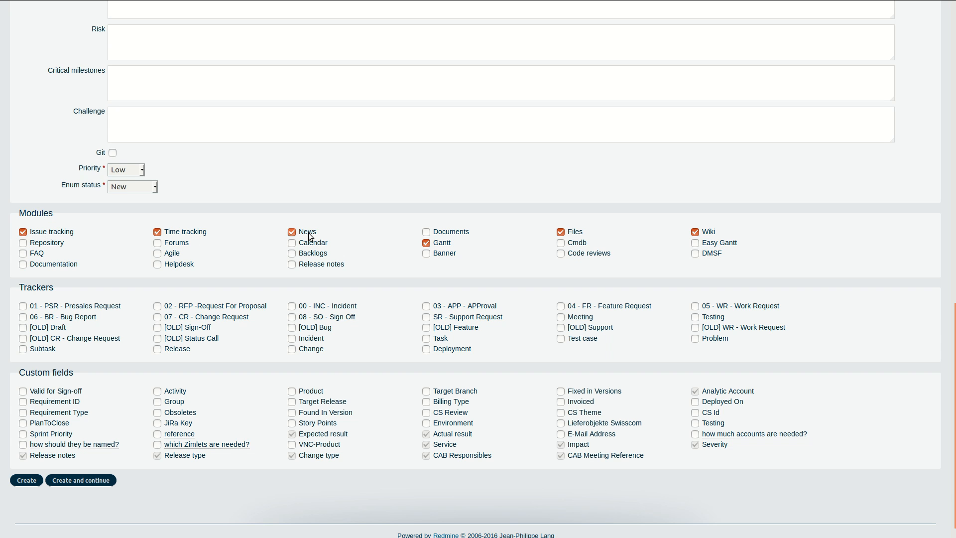
- Enable the Agile module, keeping Documents off and Issue tracking on
{"action": "left_click", "coordinate": [445, 234]}
{"action": "key", "text": "space"}
{"action": "left_click", "coordinate": [158, 254]}
{"action": "left_click", "coordinate": [47, 231]}
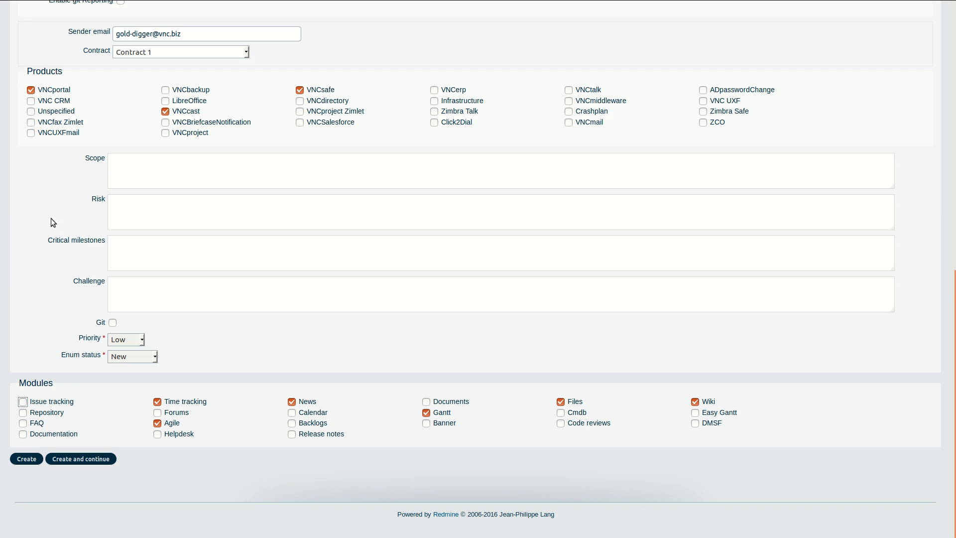
{"action": "left_click", "coordinate": [57, 406]}
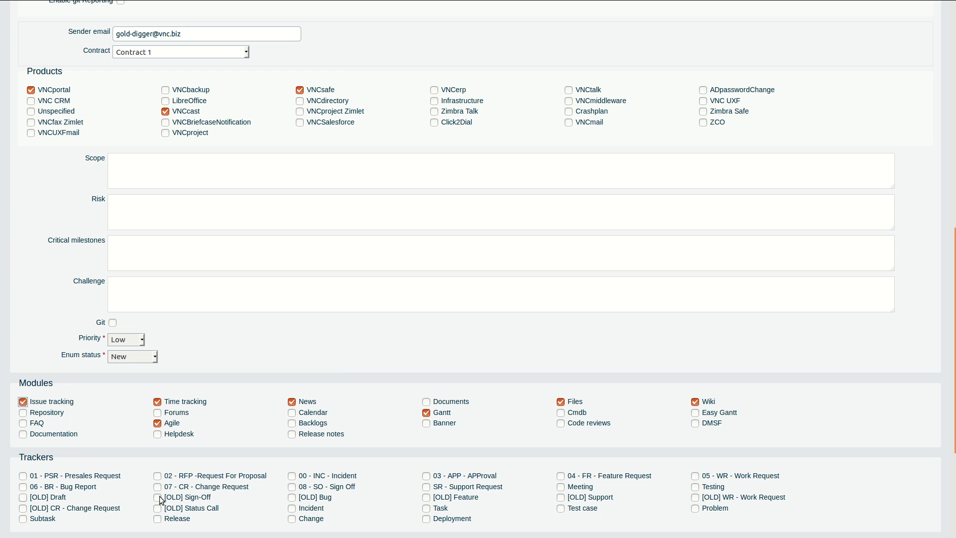
- Enable the 04 Feature Request, 05 Work Request and 07 Change Request trackers
{"action": "scroll", "coordinate": [171, 487], "scroll_direction": "down", "scroll_amount": 3}
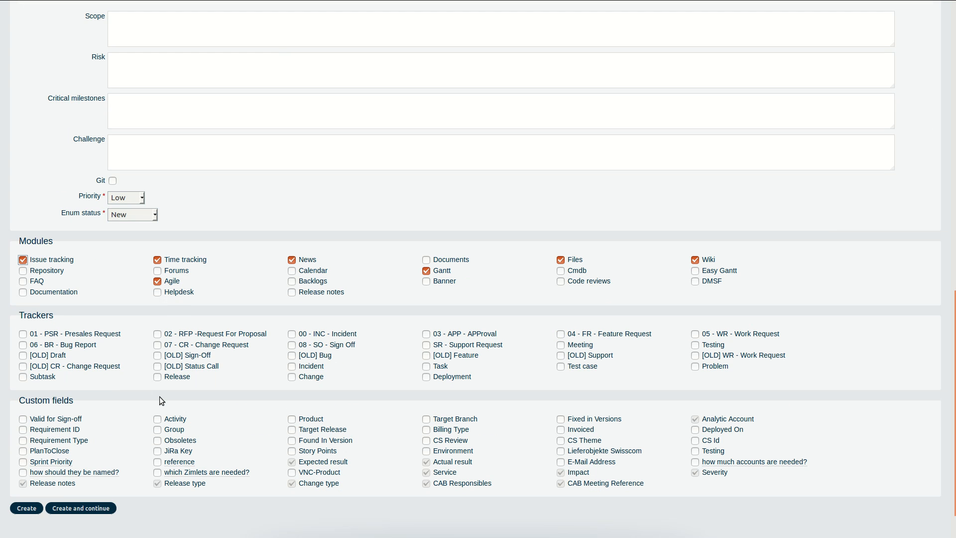
{"action": "left_click", "coordinate": [607, 338]}
{"action": "left_click", "coordinate": [717, 338]}
{"action": "left_click", "coordinate": [184, 348]}
{"action": "scroll", "coordinate": [106, 409], "scroll_direction": "up", "scroll_amount": 5}
{"action": "scroll", "coordinate": [106, 409], "scroll_direction": "up", "scroll_amount": 5}
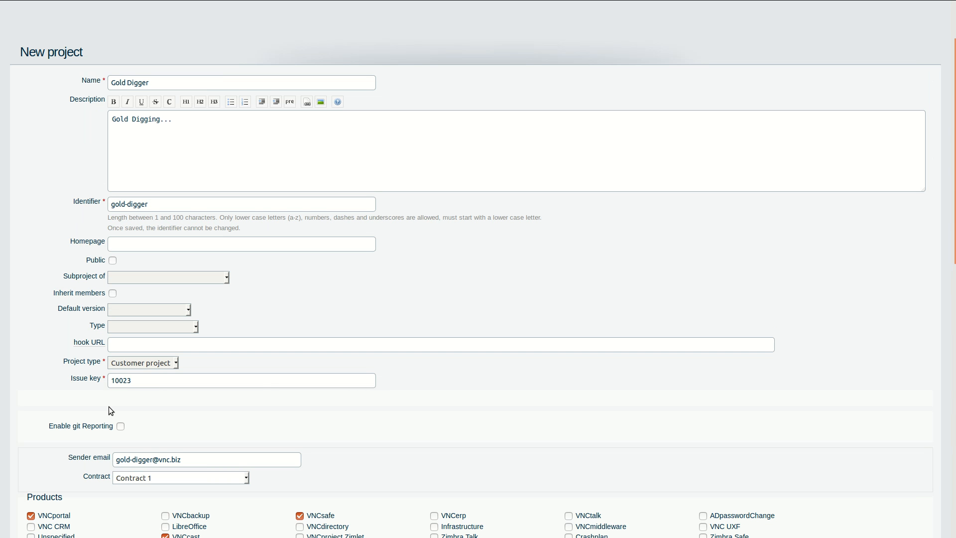
{"action": "scroll", "coordinate": [109, 407], "scroll_direction": "down", "scroll_amount": 12}
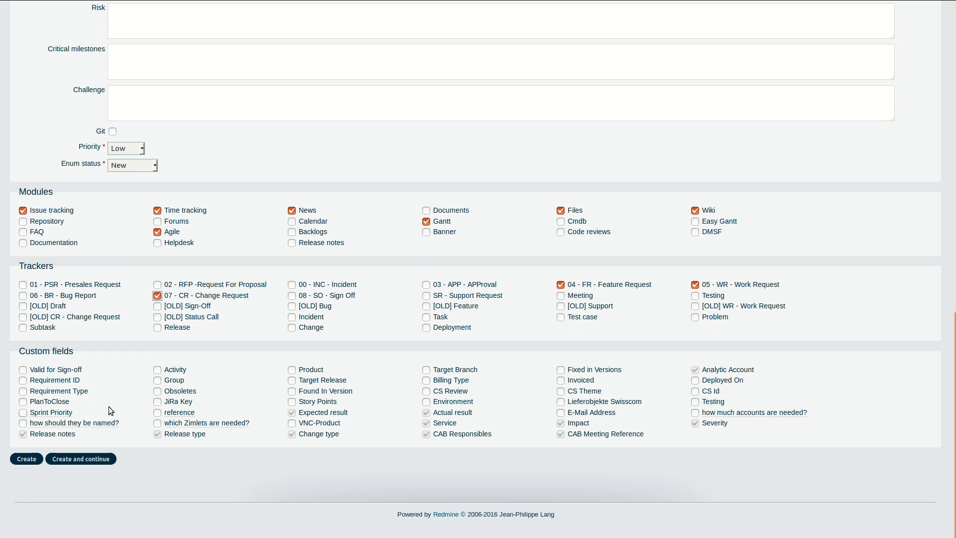
- Create the Gold Digger project and highlight its Successful creation message and title
{"action": "left_click", "coordinate": [23, 459]}
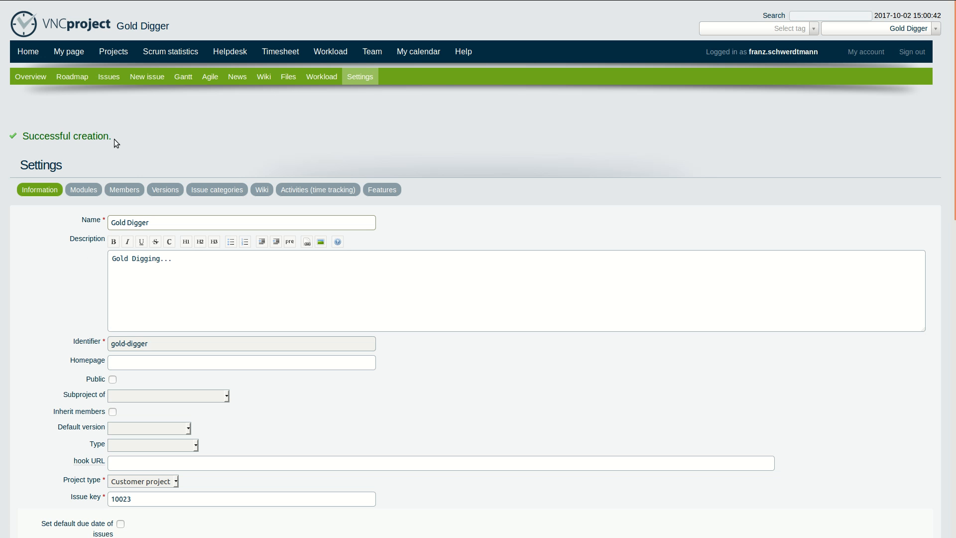
{"action": "left_click_drag", "start_coordinate": [110, 144], "coordinate": [29, 139]}
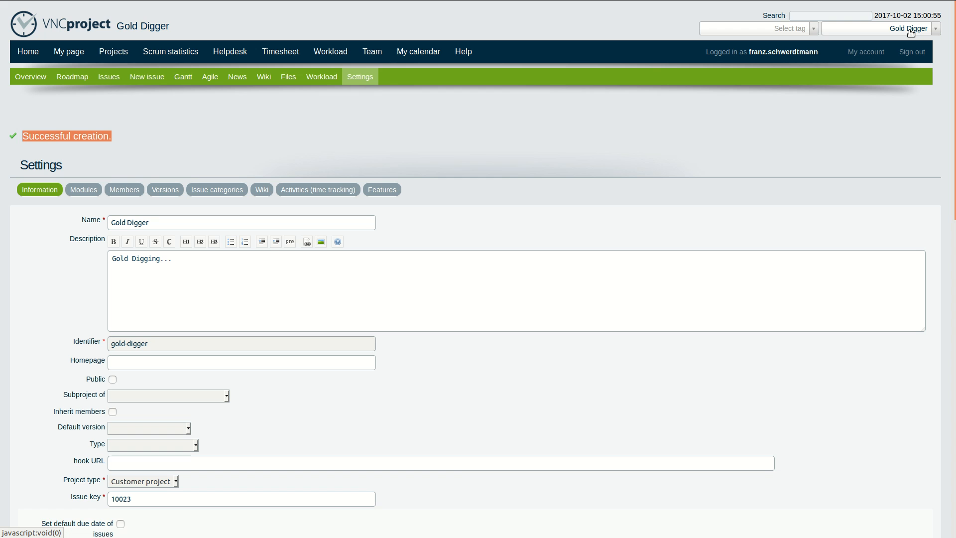
{"action": "left_click_drag", "start_coordinate": [170, 26], "coordinate": [128, 24]}
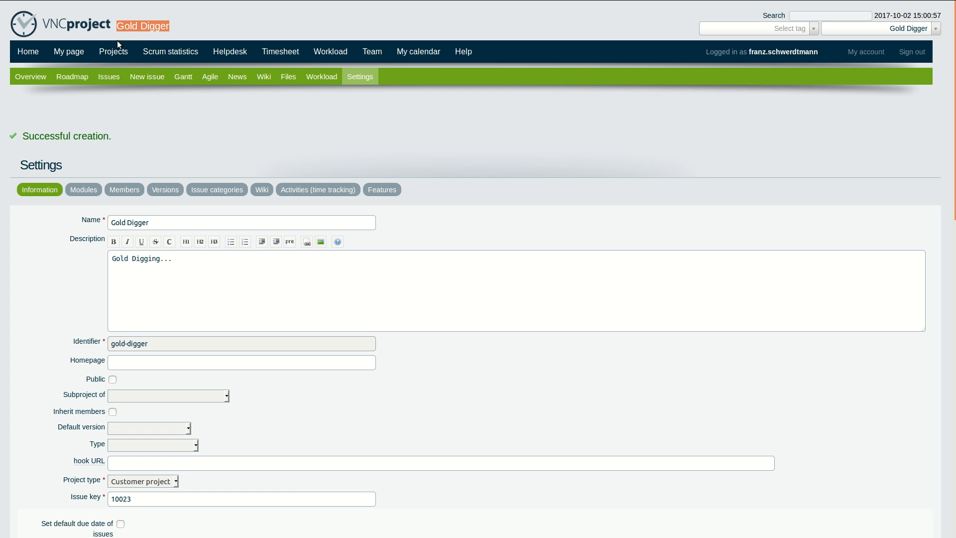
{"action": "left_click", "coordinate": [106, 116]}
{"action": "scroll", "coordinate": [180, 158], "scroll_direction": "down", "scroll_amount": 5}
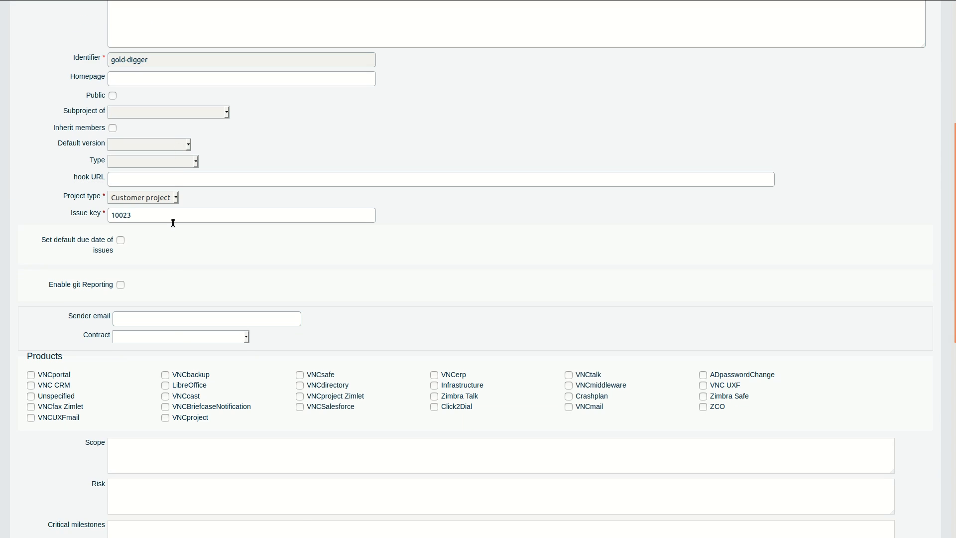